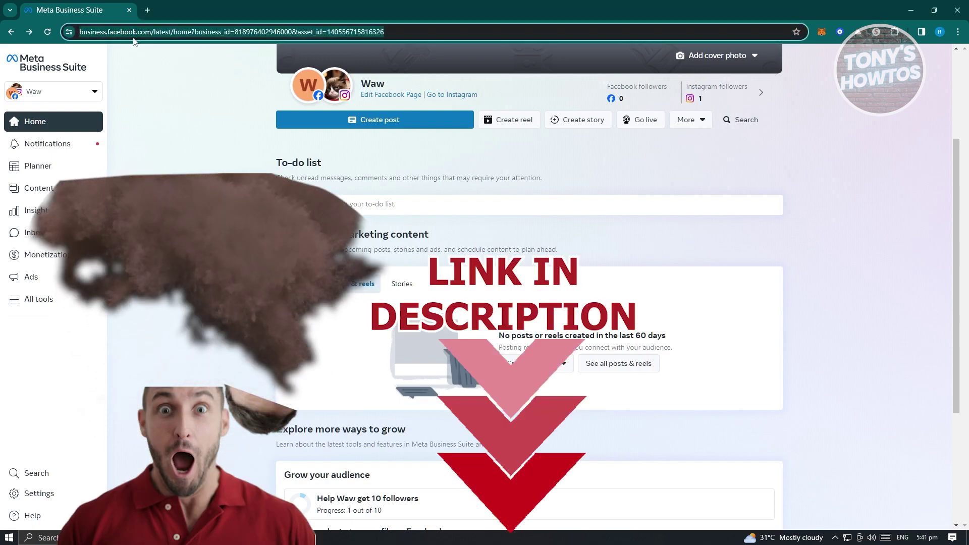
- Load fb.com in the browser's address bar to reach the Facebook home feed
{"action": "left_click", "coordinate": [132, 32]}
{"action": "type", "text": "fb.comacebook"}
{"action": "key", "text": "Return"}
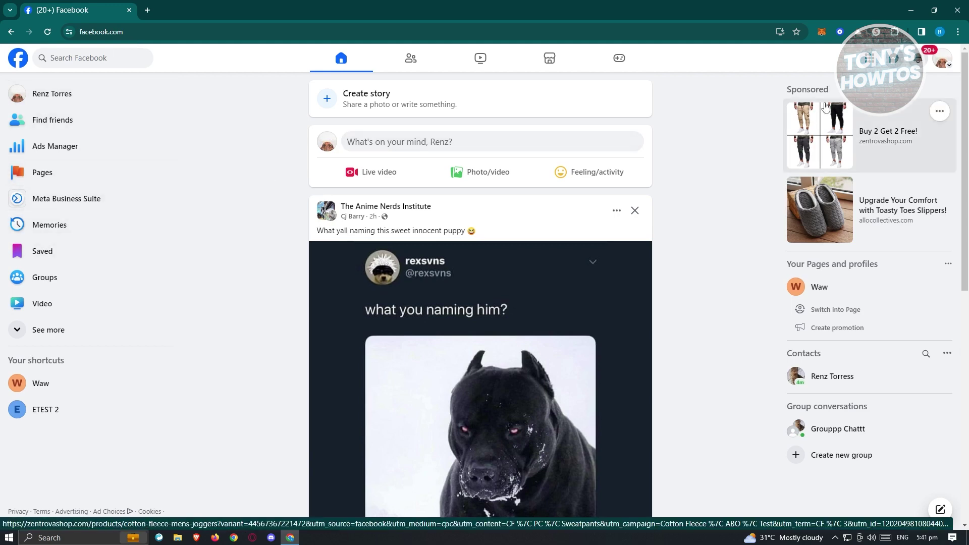
- Open Meta Business Suite from the Professional section of the Facebook Menu
{"action": "left_click", "coordinate": [878, 61]}
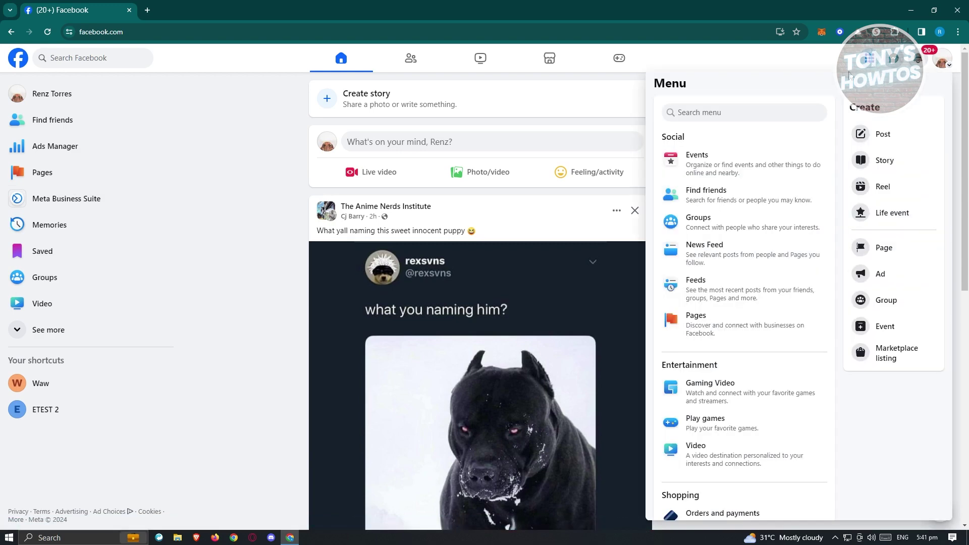
{"action": "scroll", "coordinate": [758, 192], "scroll_direction": "down", "scroll_amount": 10}
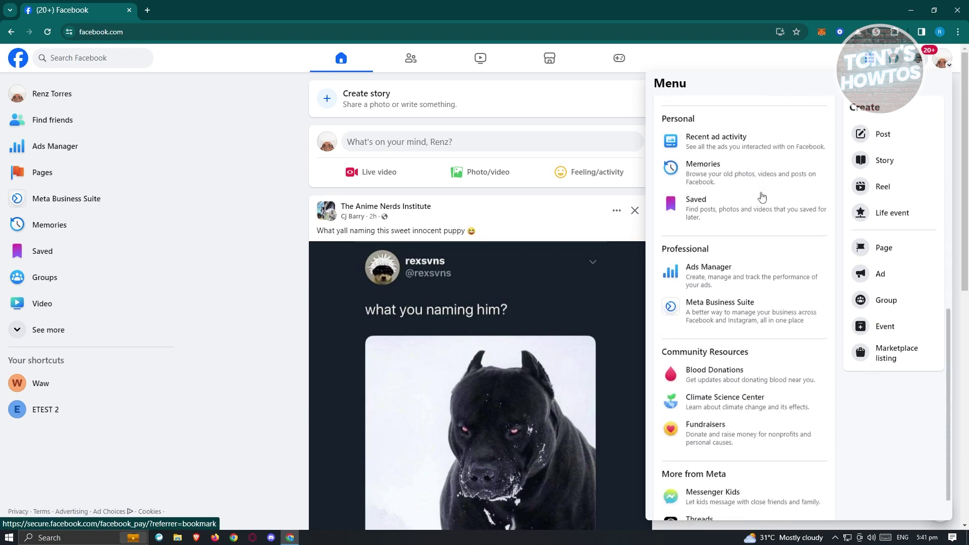
{"action": "left_click", "coordinate": [733, 284]}
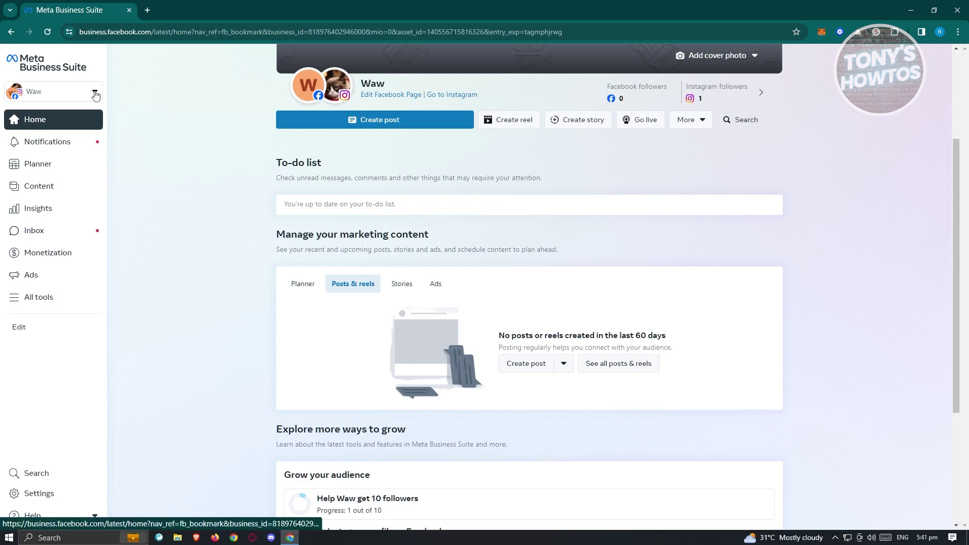
- Check the business account list, then go to the business Settings People list
{"action": "left_click", "coordinate": [95, 93]}
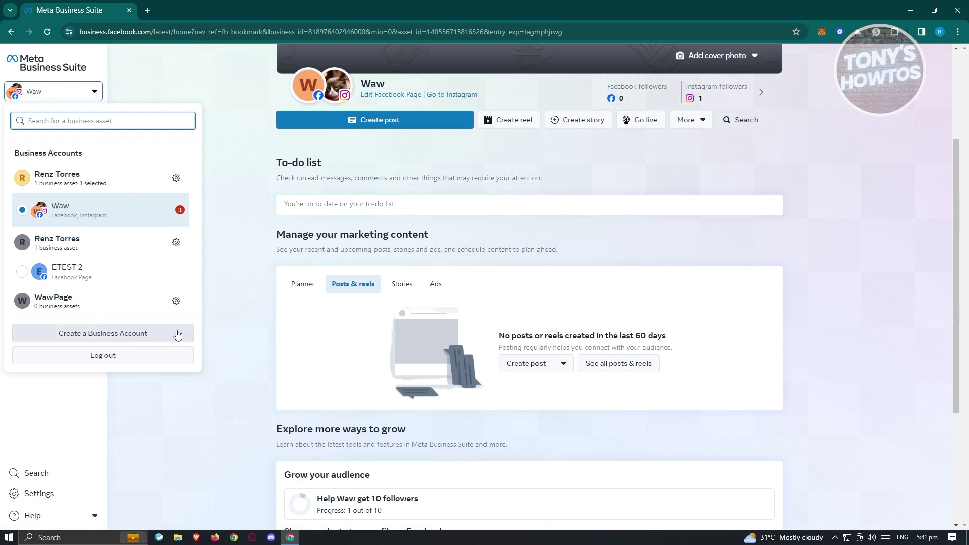
{"action": "left_click", "coordinate": [237, 205]}
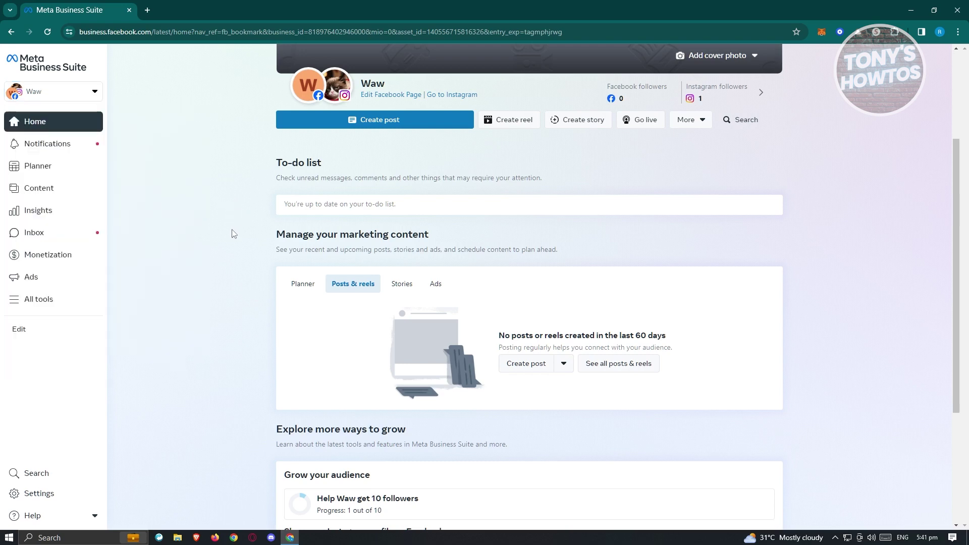
{"action": "left_click", "coordinate": [34, 493]}
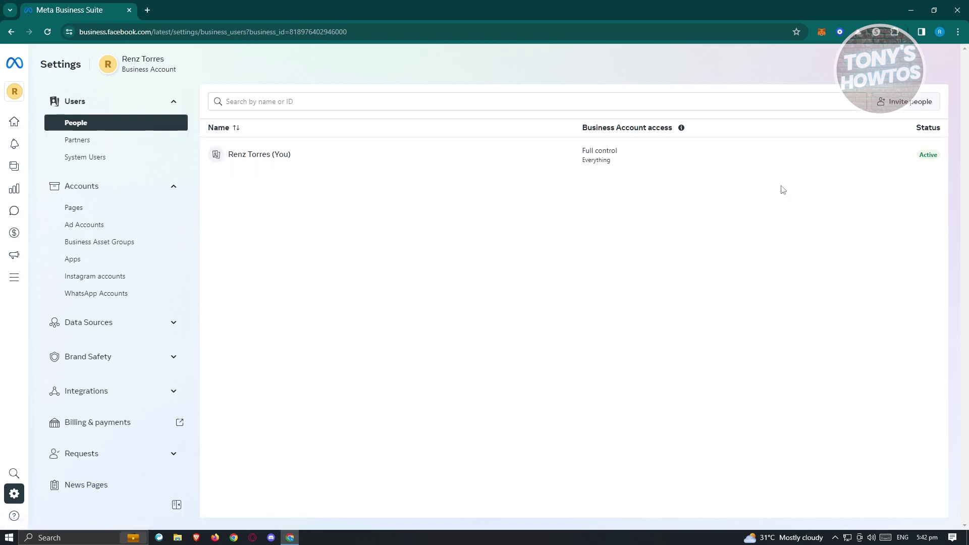
- Start an invitation with the invitee's email, leaving temporary access off, and continue
{"action": "left_click", "coordinate": [914, 108]}
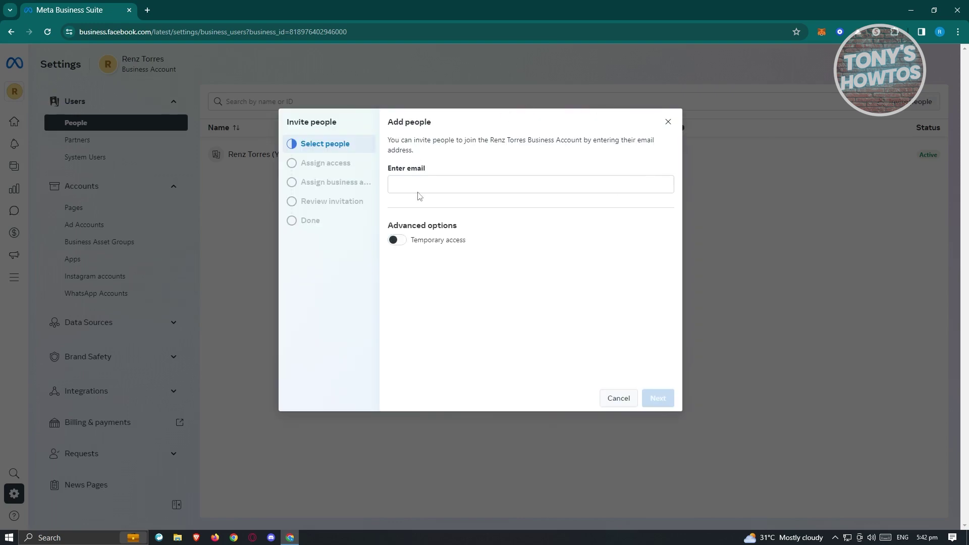
{"action": "left_click", "coordinate": [430, 184]}
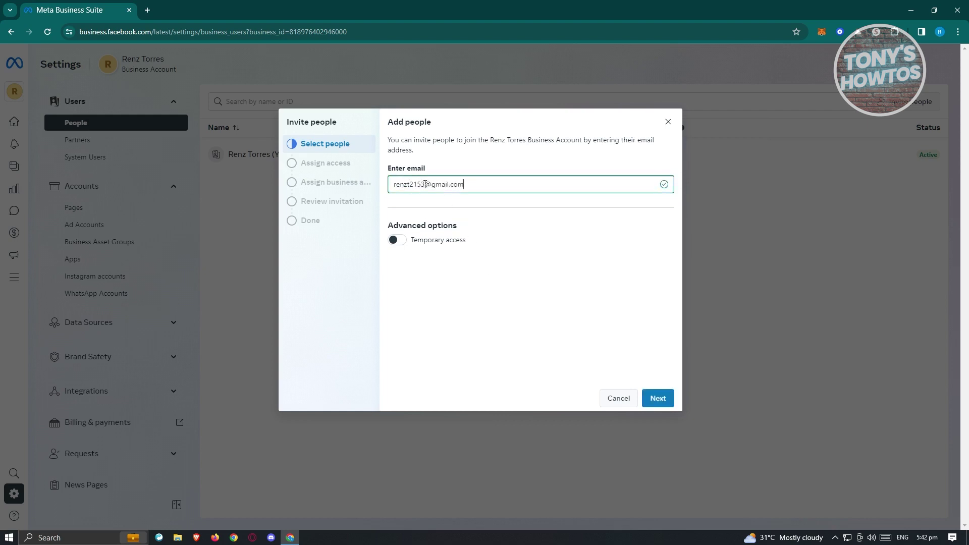
{"action": "type", "text": "7"}
{"action": "left_click", "coordinate": [398, 241]}
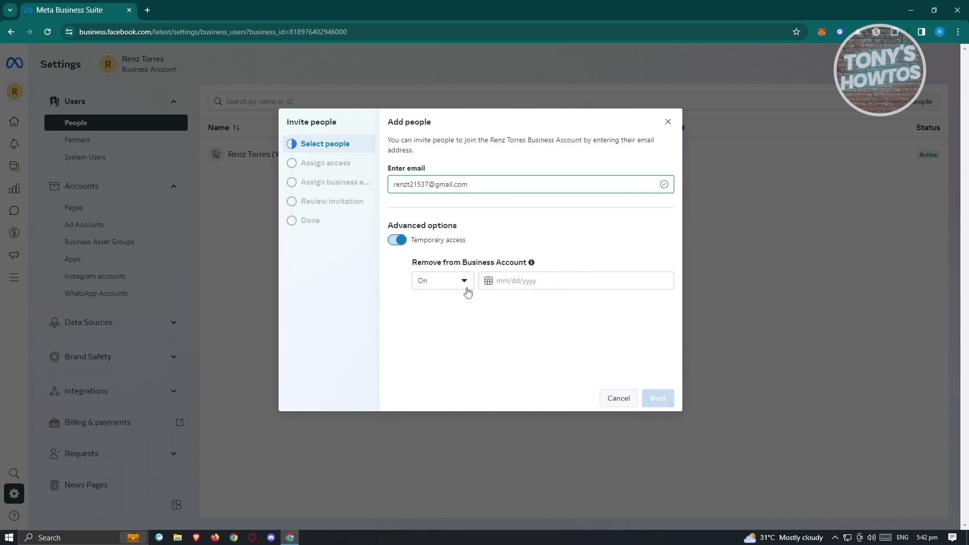
{"action": "left_click", "coordinate": [397, 241]}
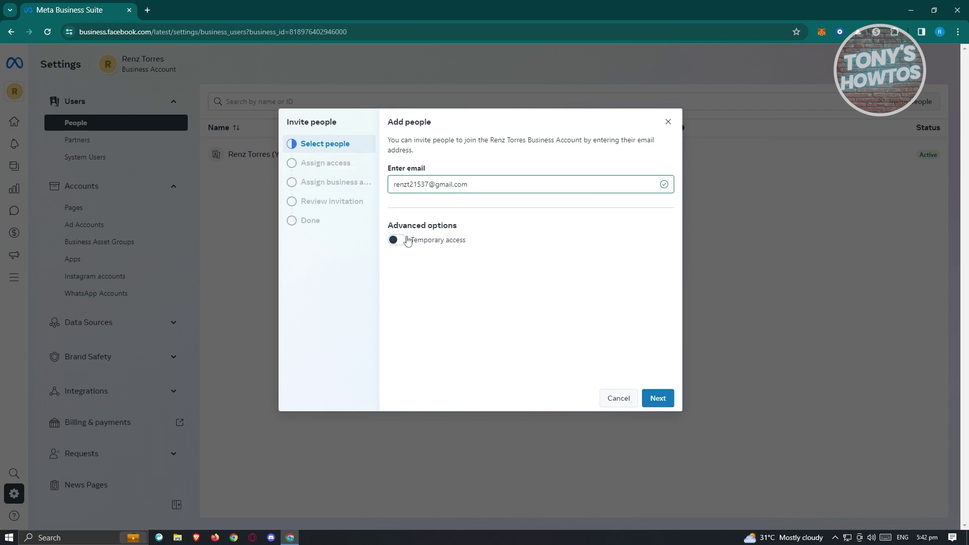
{"action": "left_click", "coordinate": [666, 400]}
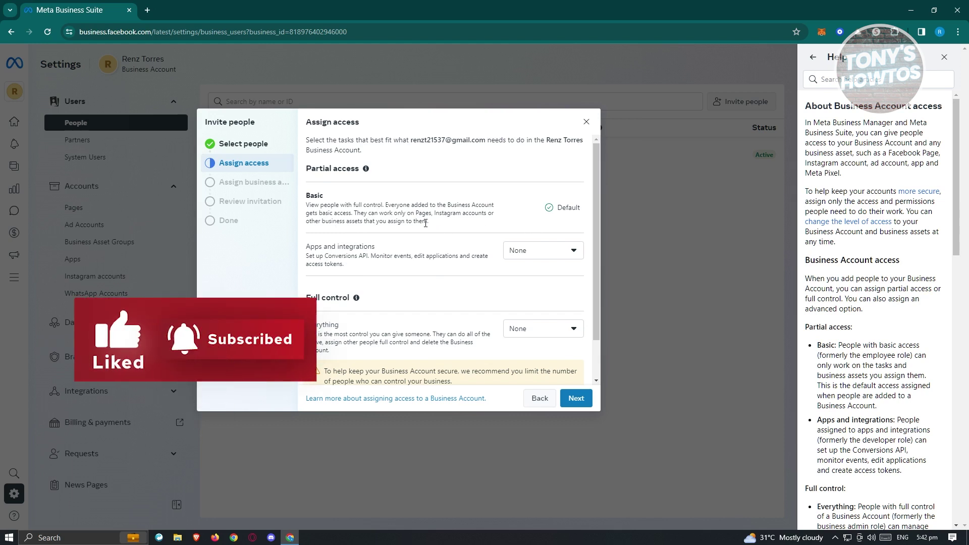
- Keep Apps and integrations and Everything at None after reviewing the Full control explanation
{"action": "left_click", "coordinate": [555, 255]}
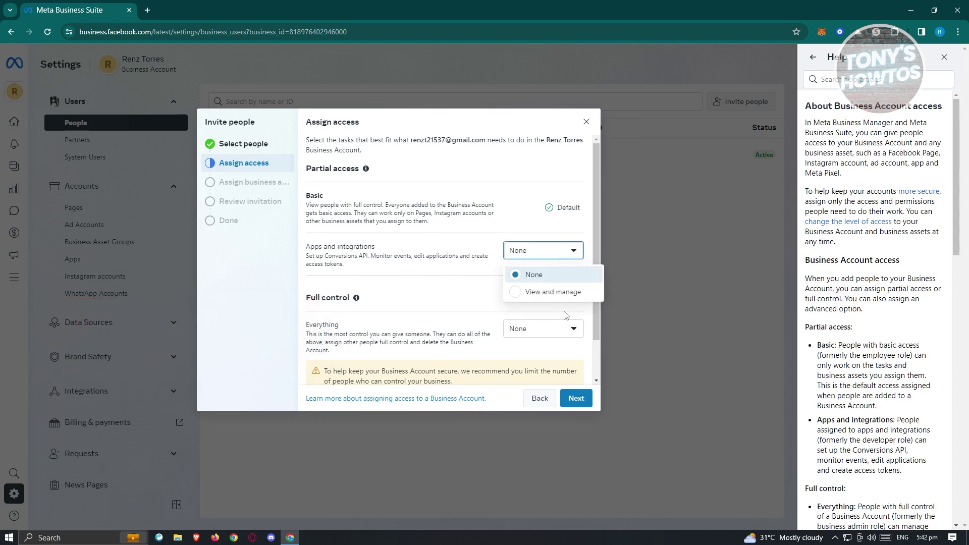
{"action": "left_click", "coordinate": [443, 291]}
{"action": "scroll", "coordinate": [444, 292], "scroll_direction": "down", "scroll_amount": 1}
{"action": "left_click", "coordinate": [356, 251]}
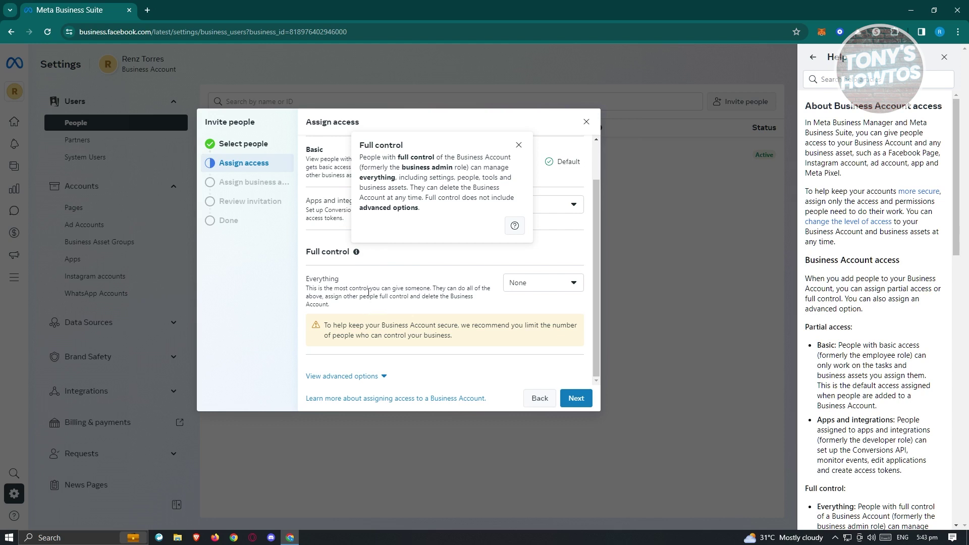
{"action": "left_click", "coordinate": [519, 145]}
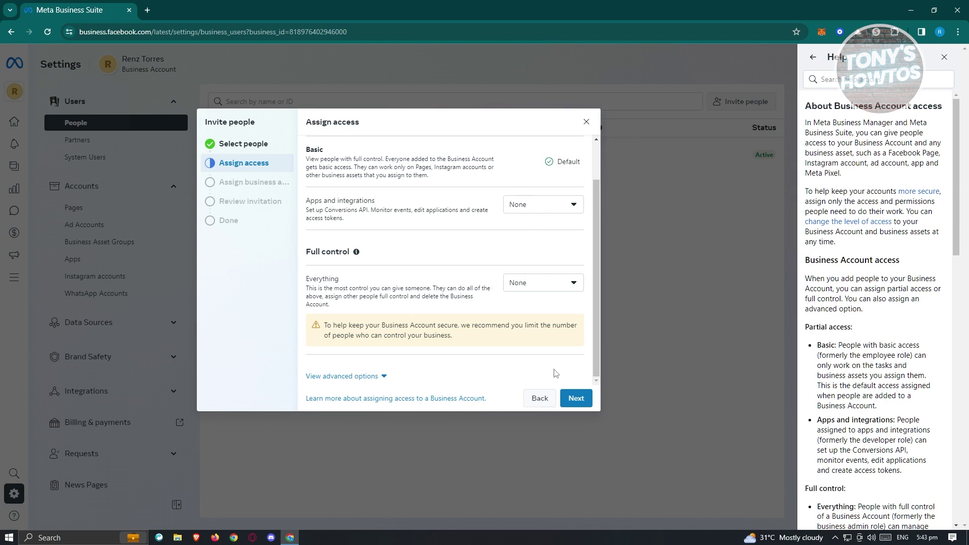
{"action": "left_click", "coordinate": [581, 407]}
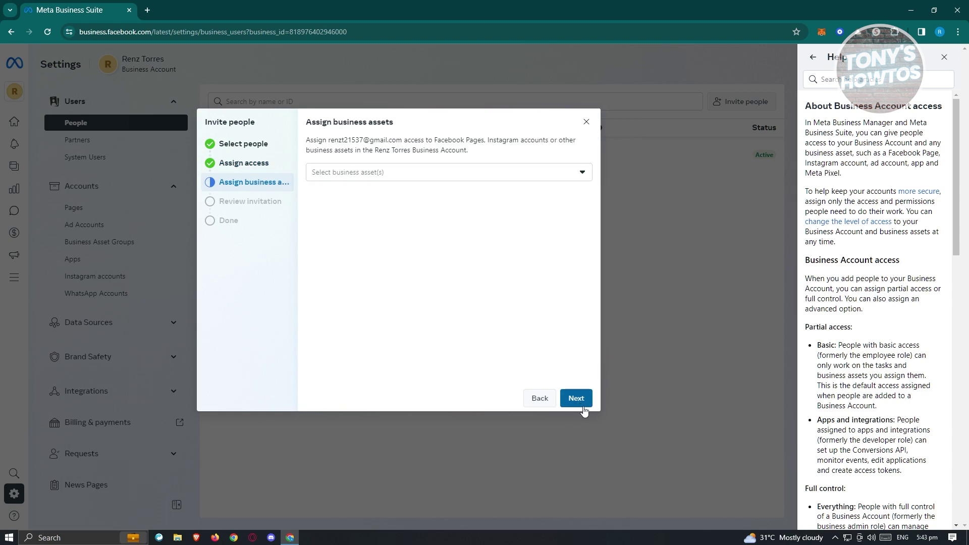
- Add the Instagram account as a business asset and proceed to review without assigned tasks
{"action": "left_click", "coordinate": [408, 177]}
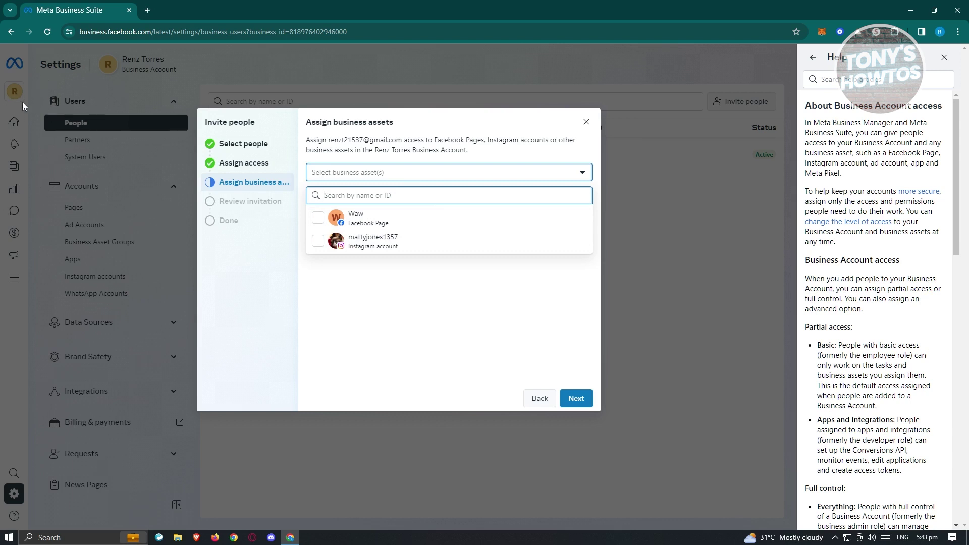
{"action": "left_click", "coordinate": [318, 242]}
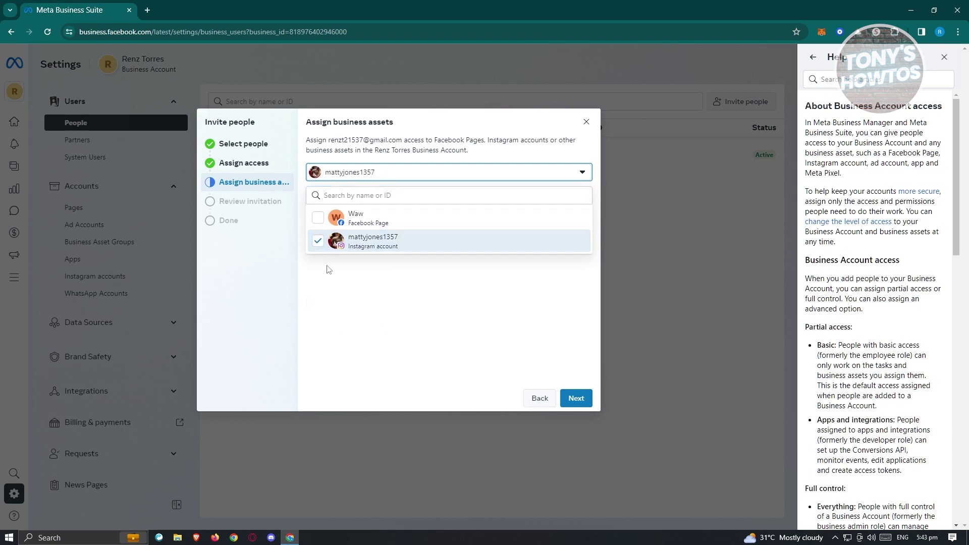
{"action": "left_click", "coordinate": [538, 306]}
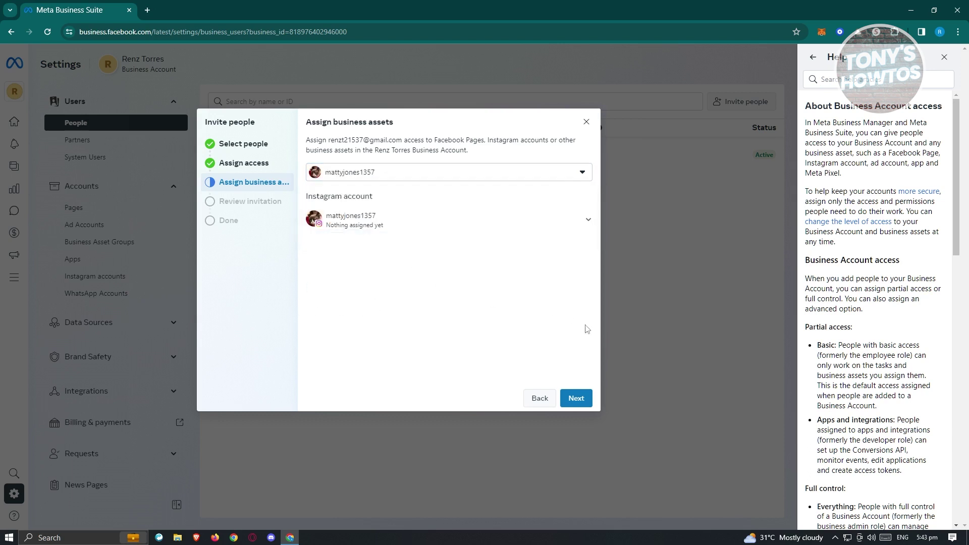
{"action": "left_click", "coordinate": [587, 220]}
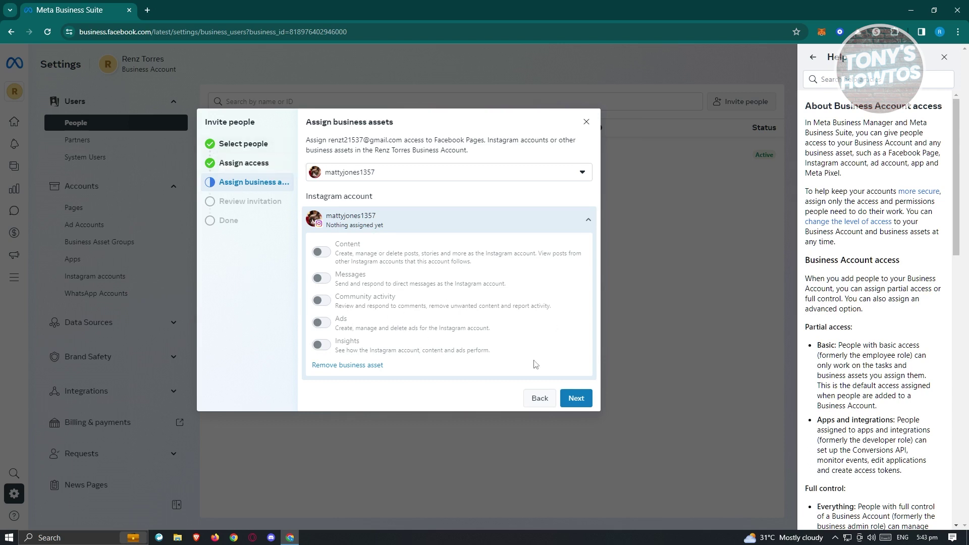
{"action": "left_click", "coordinate": [576, 398]}
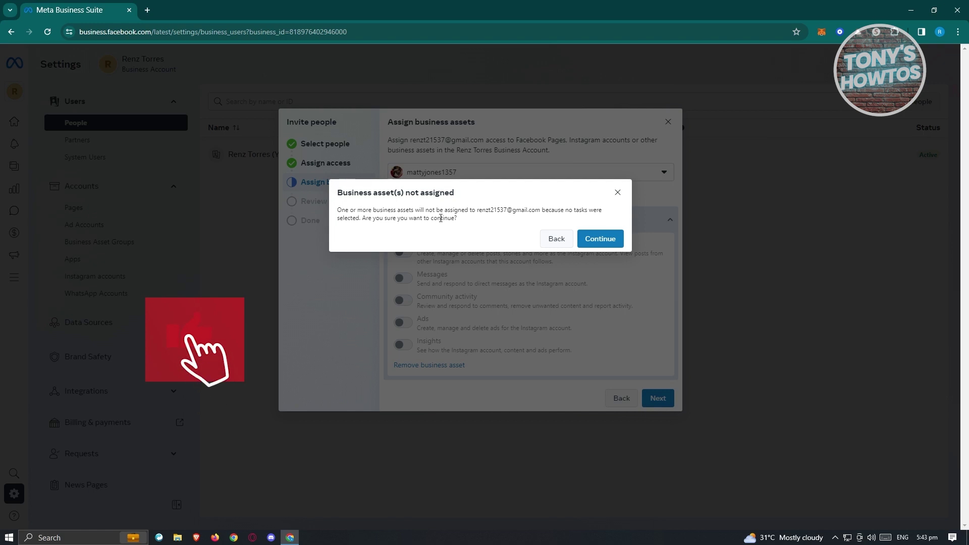
{"action": "left_click", "coordinate": [599, 239]}
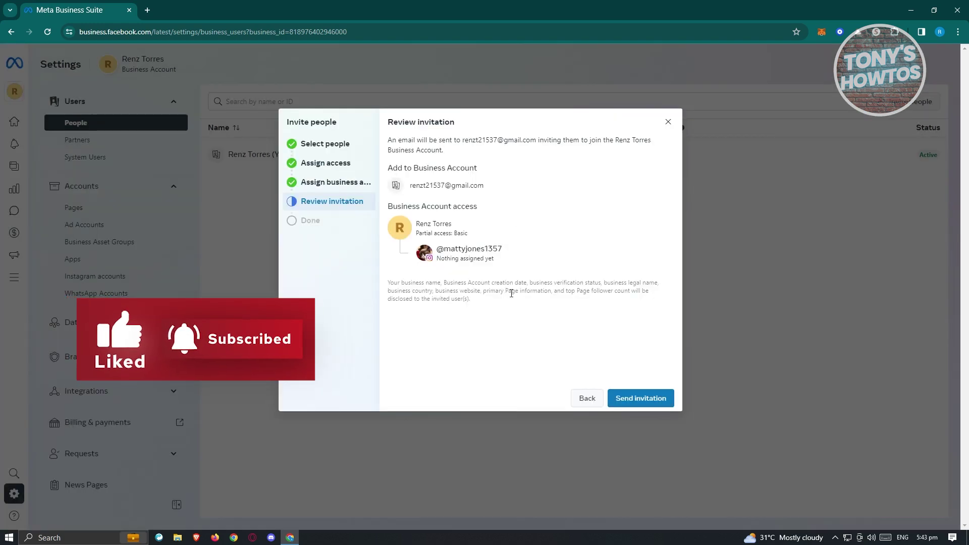
- Change Apps and integrations access to View and manage, returning to the business assets step
{"action": "left_click", "coordinate": [303, 183]}
{"action": "left_click", "coordinate": [453, 230]}
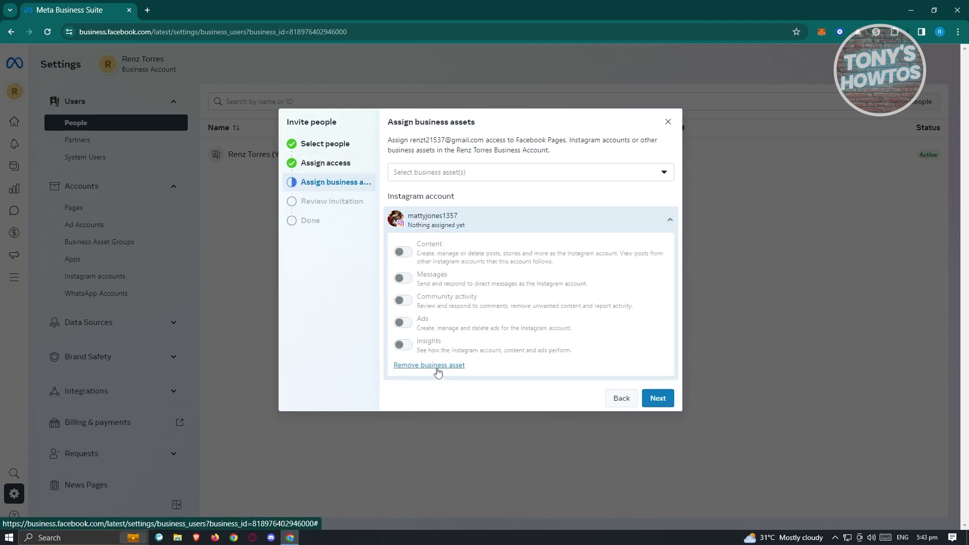
{"action": "left_click", "coordinate": [335, 167]}
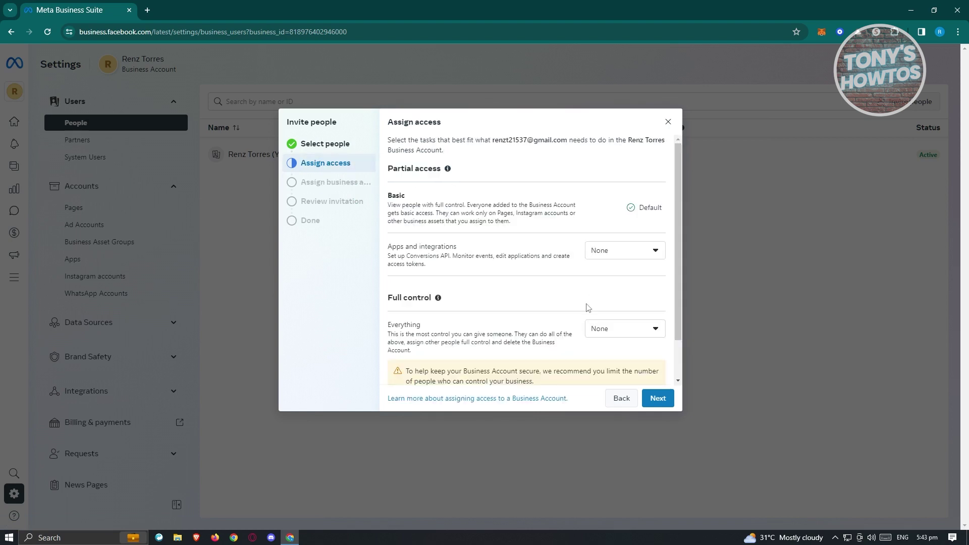
{"action": "left_click", "coordinate": [645, 252]}
{"action": "left_click", "coordinate": [626, 293]}
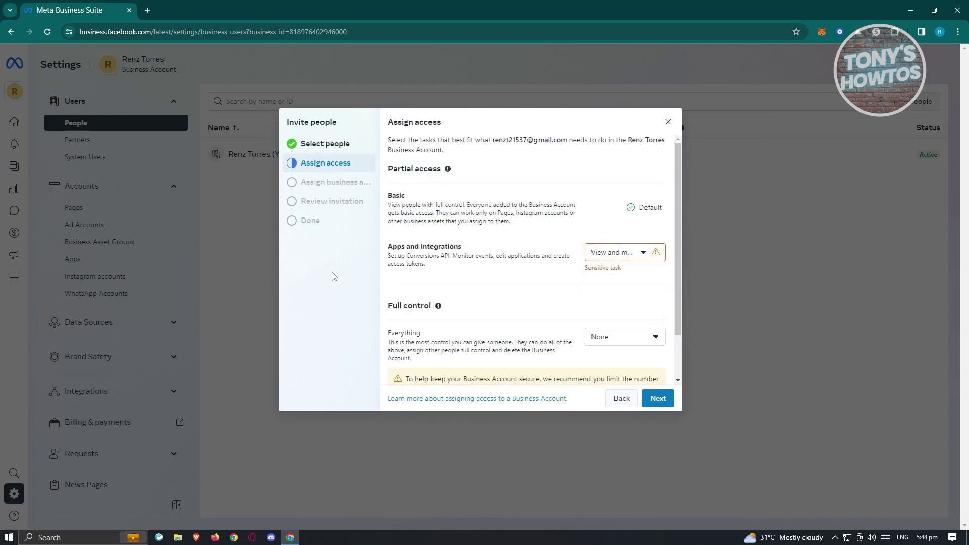
{"action": "left_click", "coordinate": [656, 398]}
{"action": "left_click", "coordinate": [498, 217]}
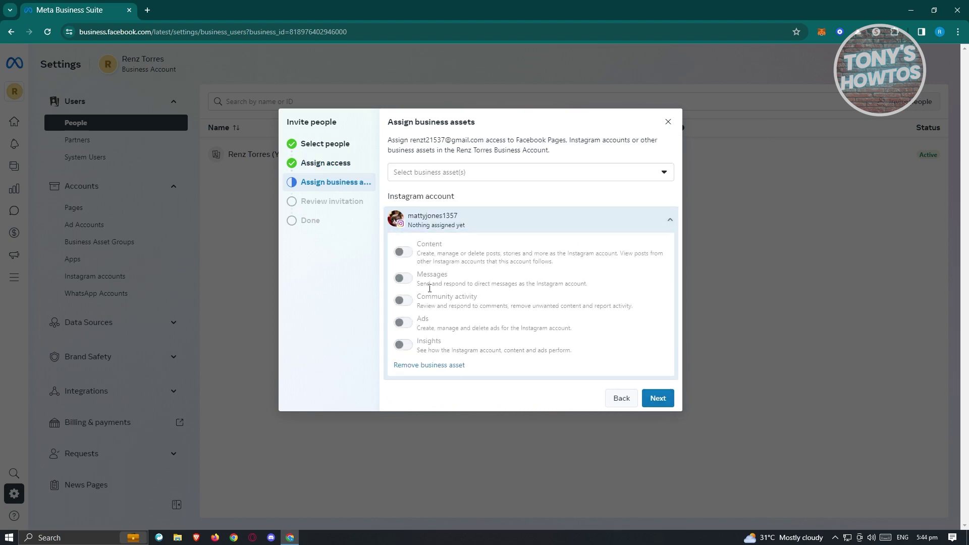
- Reselect the Instagram account asset and advance to Review invitation without assigned tasks
{"action": "left_click", "coordinate": [497, 172]}
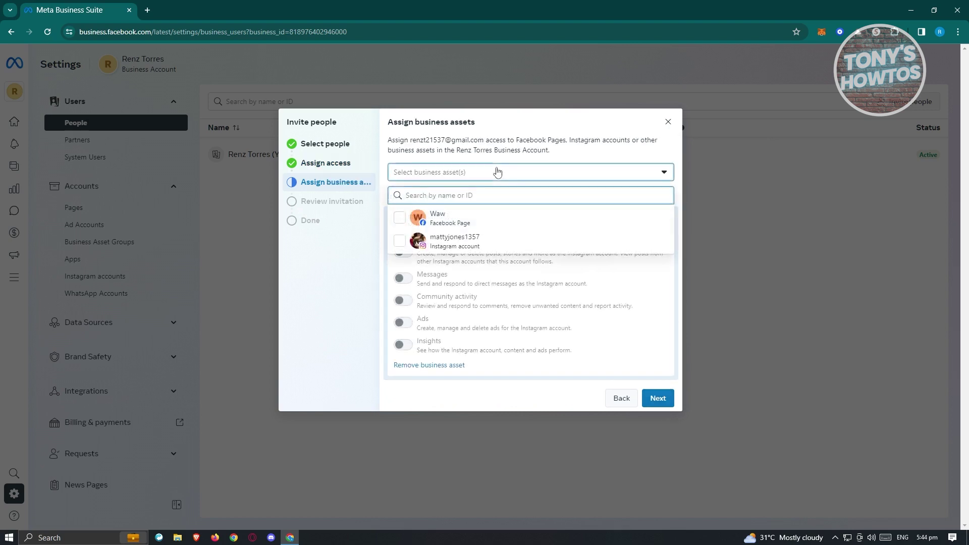
{"action": "left_click", "coordinate": [399, 240]}
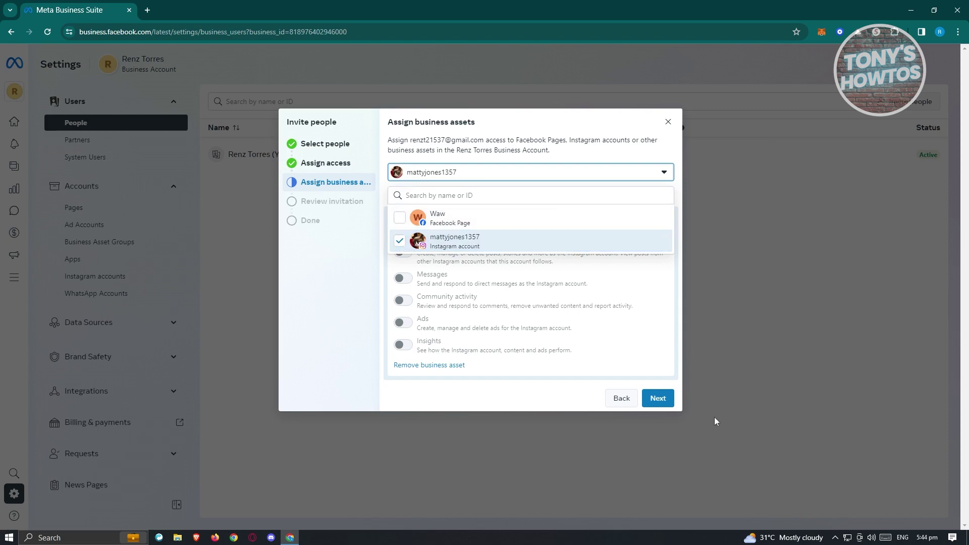
{"action": "left_click", "coordinate": [497, 399]}
{"action": "left_click", "coordinate": [647, 400]}
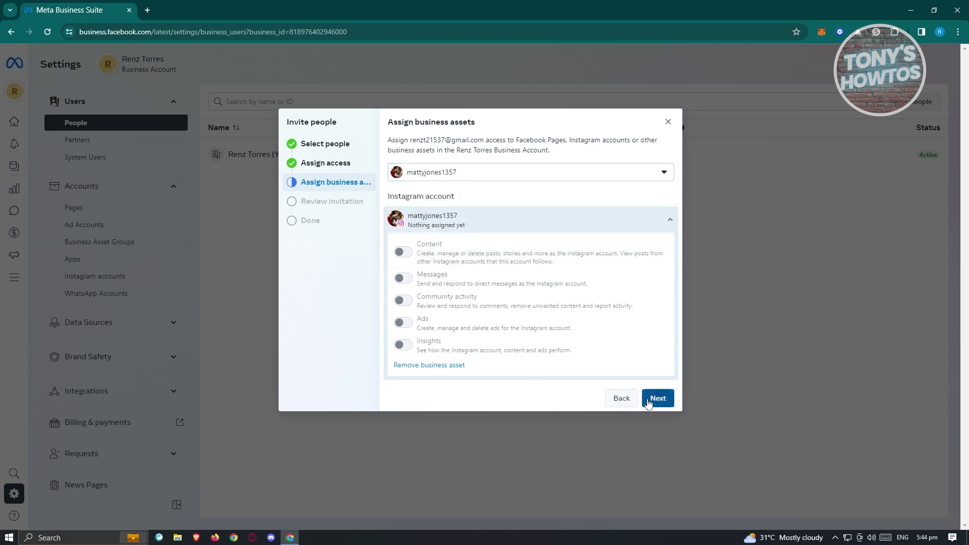
{"action": "key", "text": "Return"}
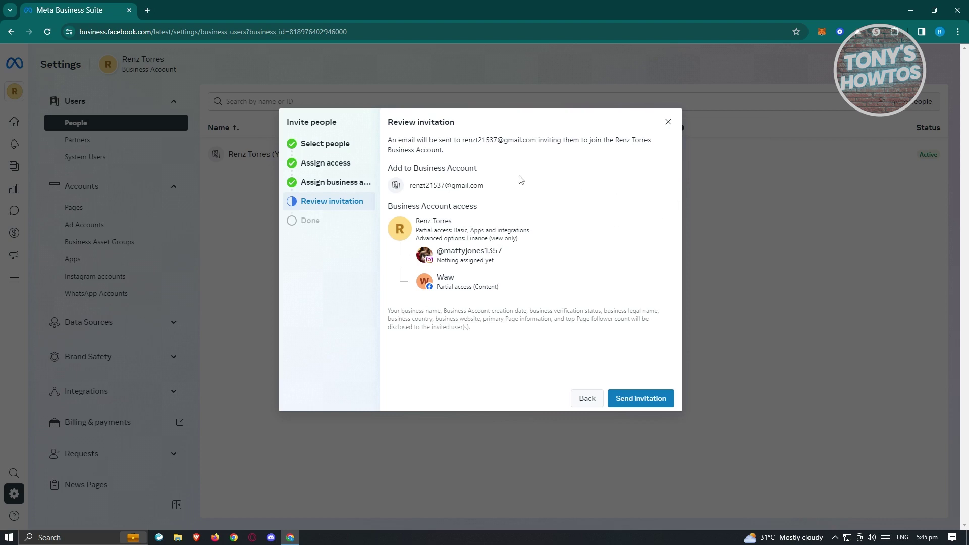
- Send the invitation and close the Invitation sent dialog
{"action": "left_click", "coordinate": [639, 399]}
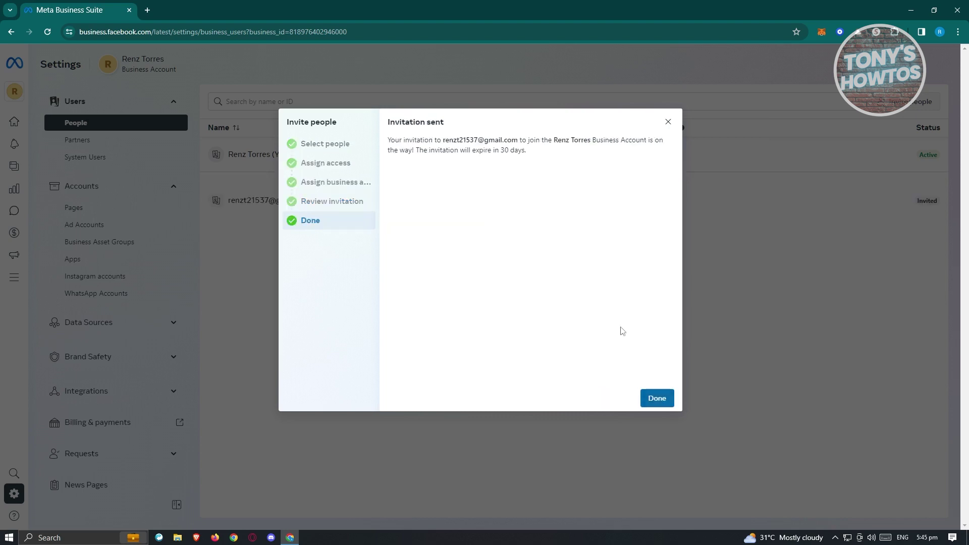
{"action": "left_click", "coordinate": [667, 122]}
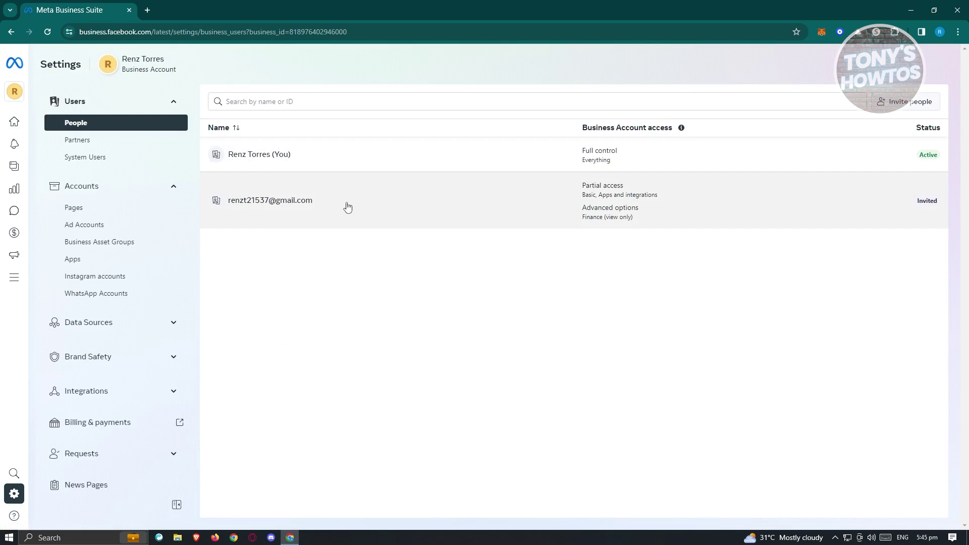